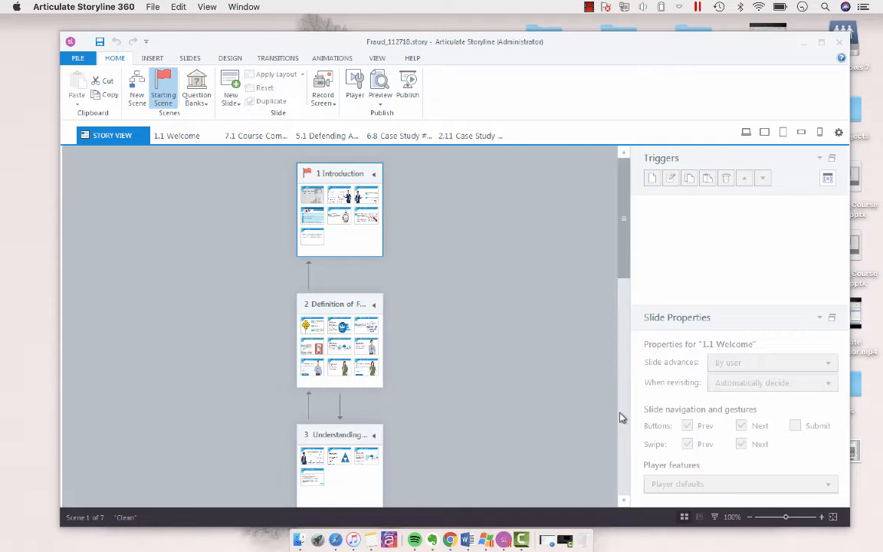
scroll(622, 444, down, 5)
scroll(629, 460, down, 4)
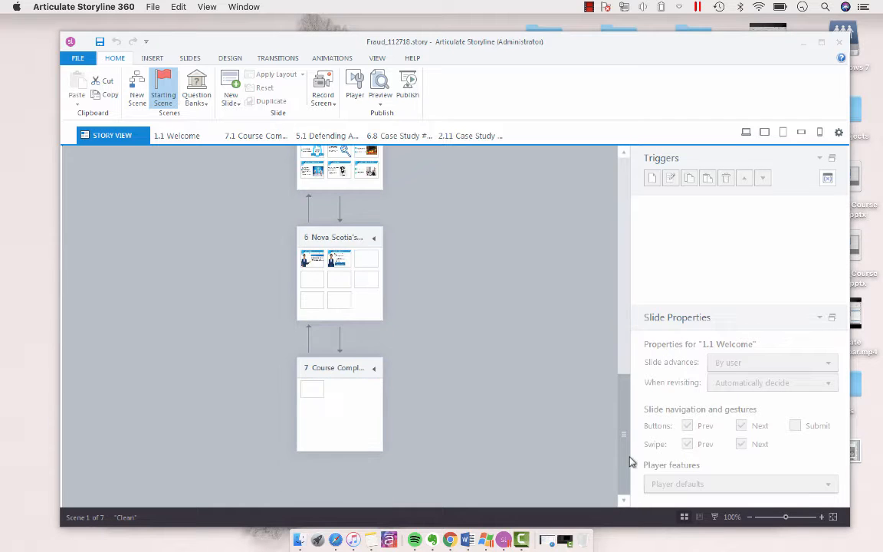
drag(624, 460, 655, 244)
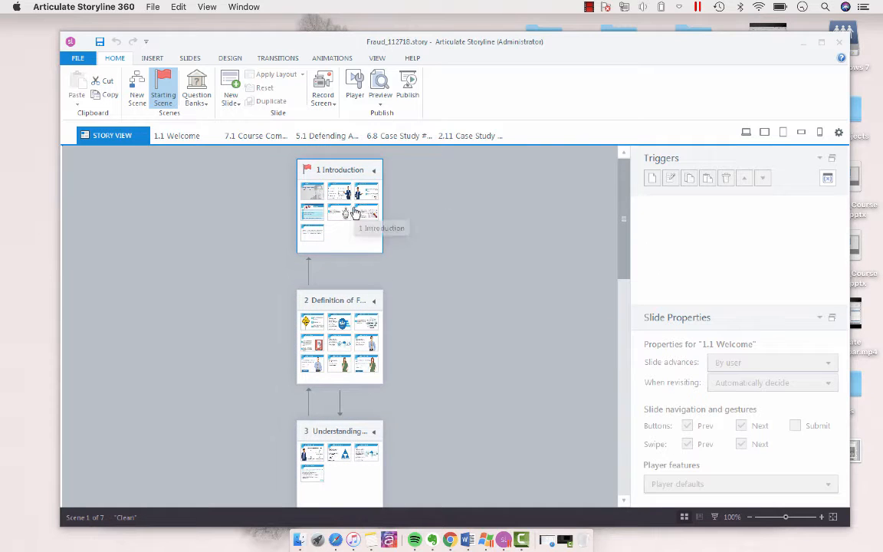
Step: Open slide 1.1 Welcome in the Introduction scene and start Publish for the course
double_click(312, 191)
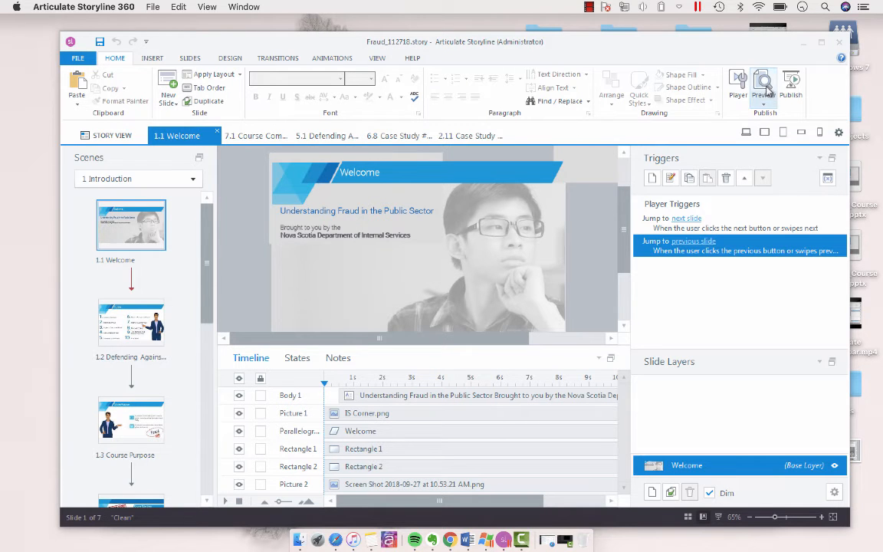
click(797, 92)
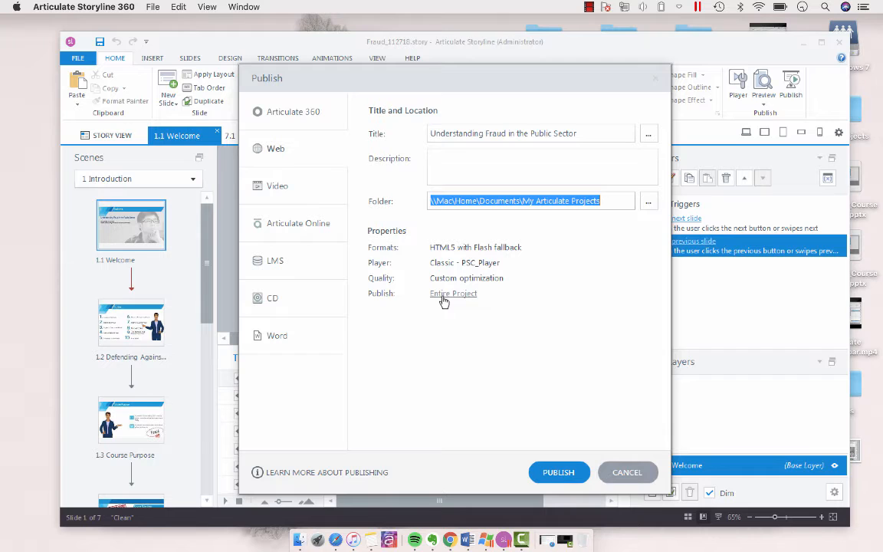
Step: Change publish scope from Entire Project to a single scene, briefly checking the single-slide list
click(443, 294)
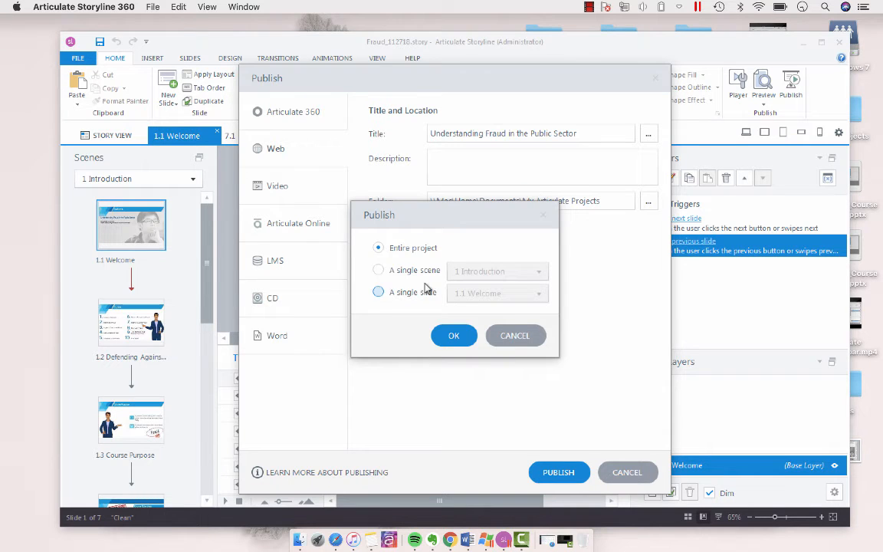
click(381, 270)
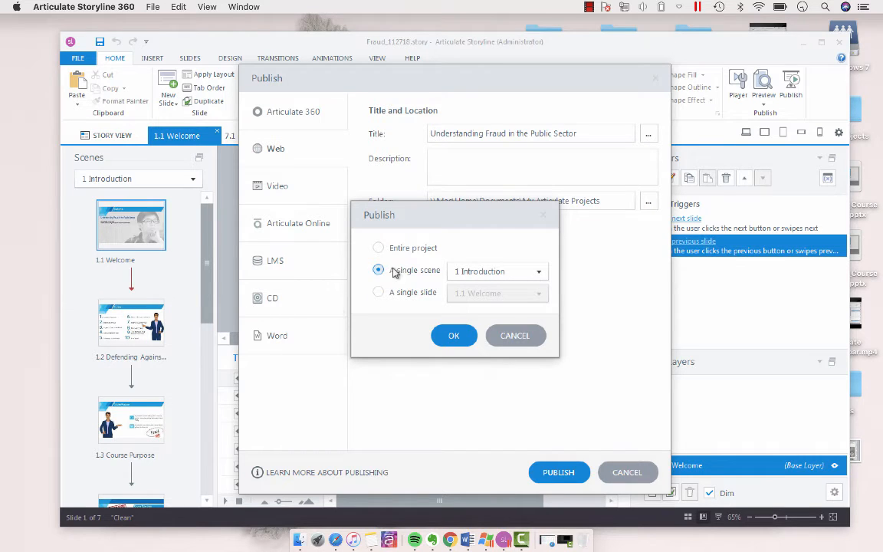
click(379, 292)
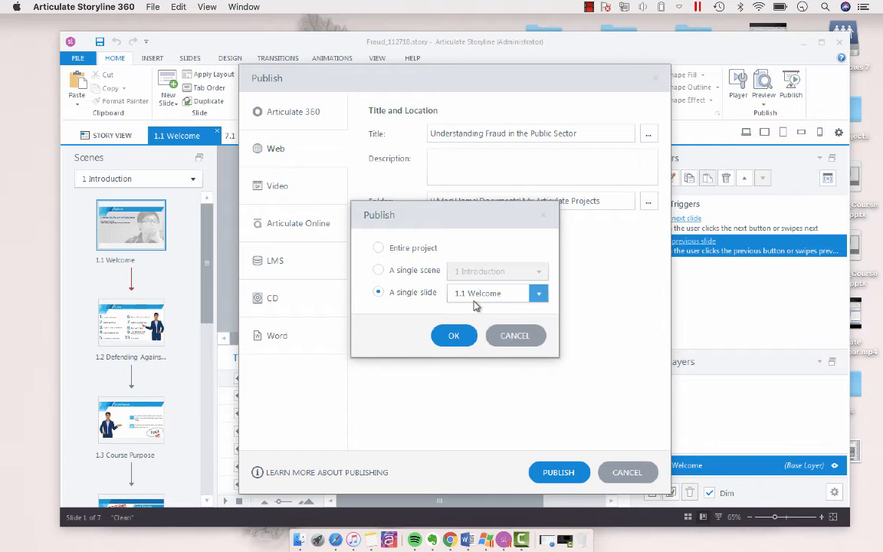
click(491, 294)
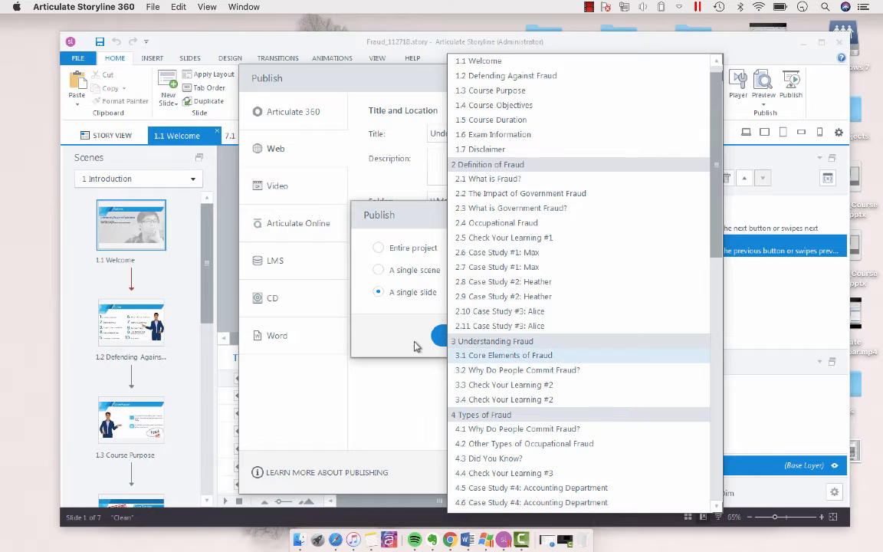
click(414, 314)
Step: Keep 'A single scene' with 1 Introduction selected as the scene to publish
click(379, 271)
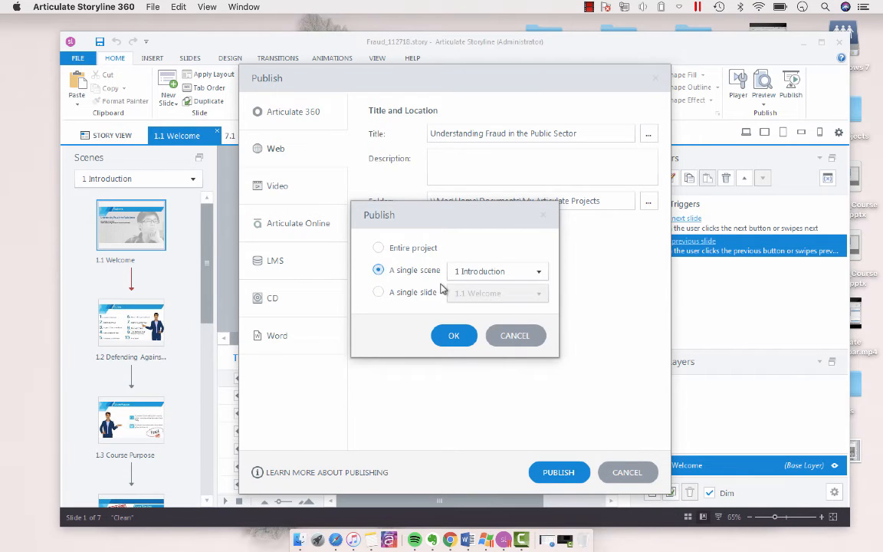
click(510, 272)
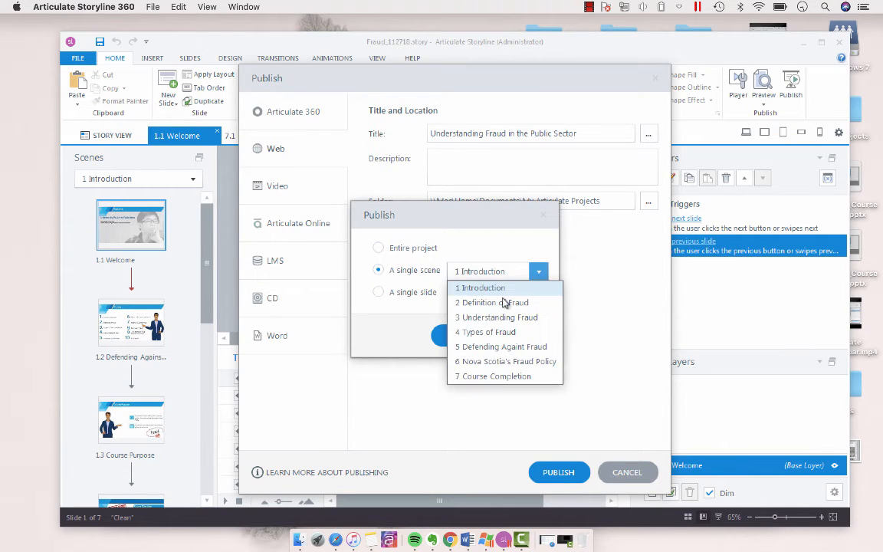
click(489, 289)
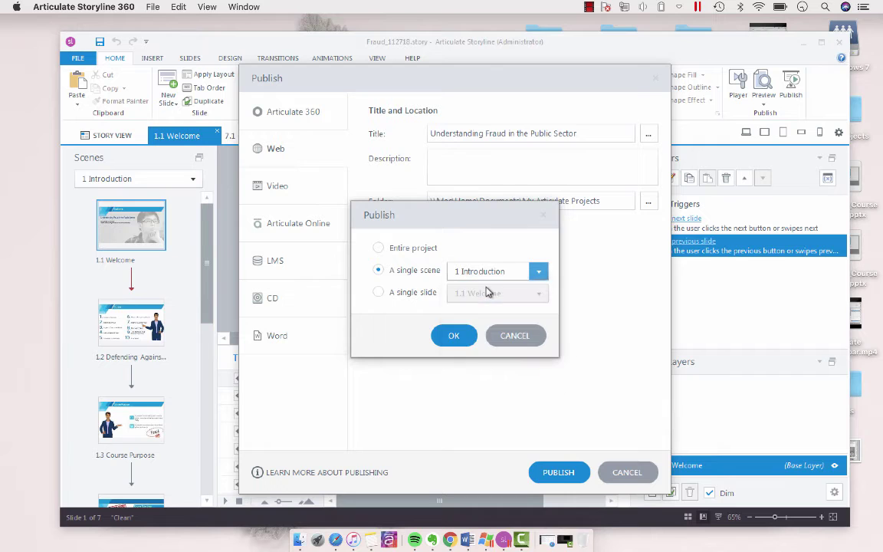
Step: Confirm the Introduction-only scope and publish the course to web successfully
click(456, 336)
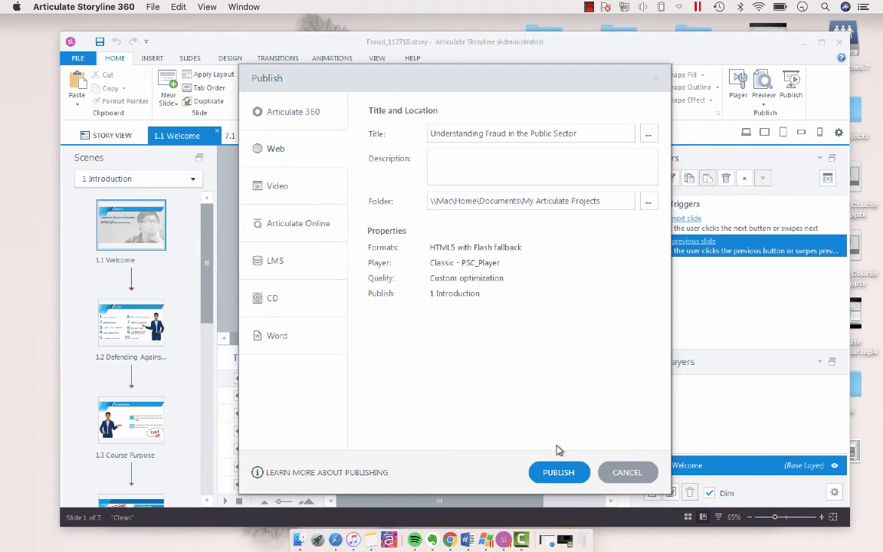
click(558, 474)
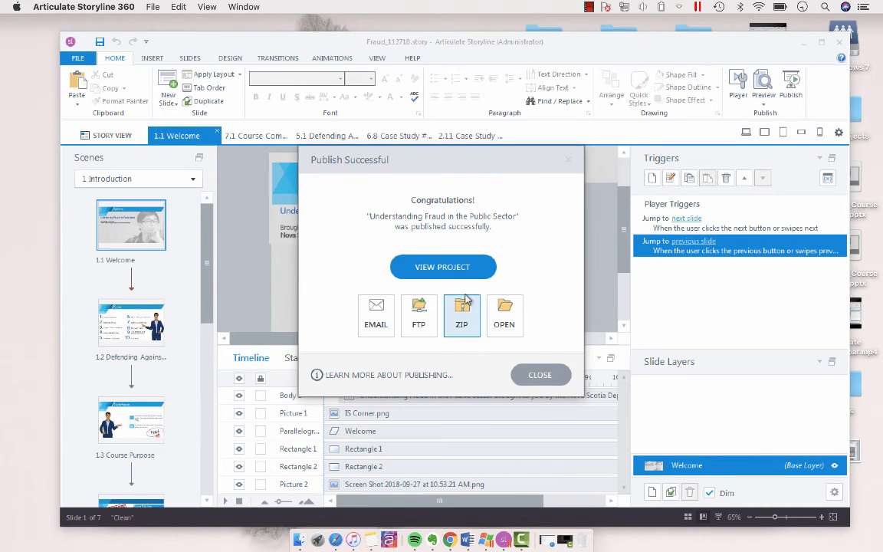
Step: View the published course in Internet Explorer and advance through Welcome, Outline and Course Purpose
click(454, 266)
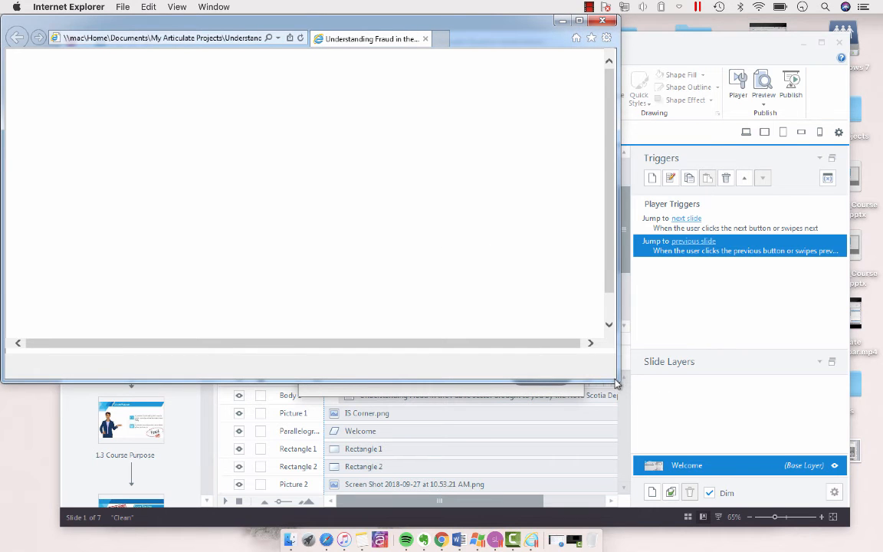
mouse_move(617, 383)
mouse_down()
mouse_move(607, 371)
mouse_move(717, 426)
mouse_up()
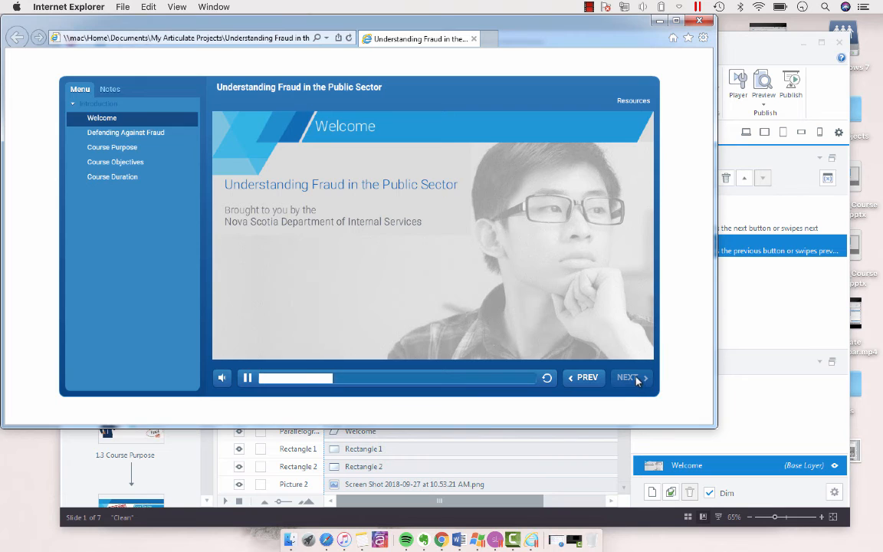
click(633, 378)
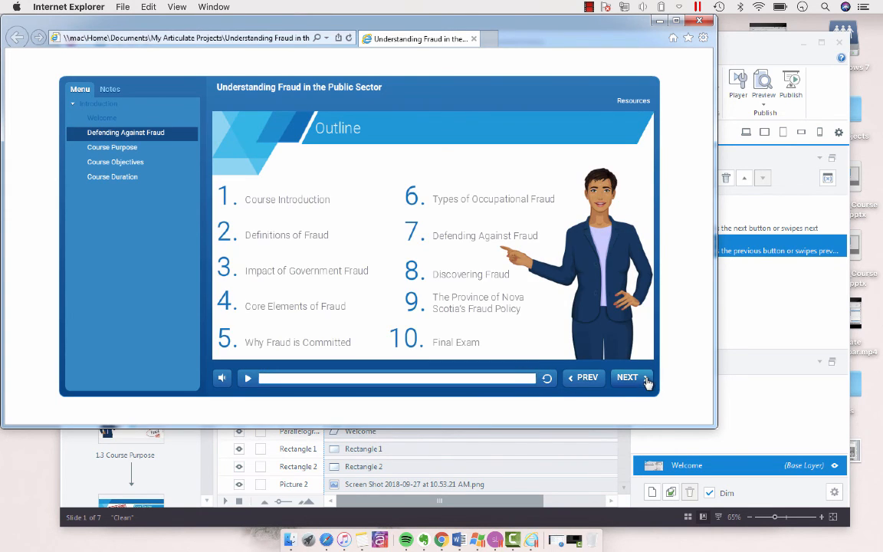
click(644, 380)
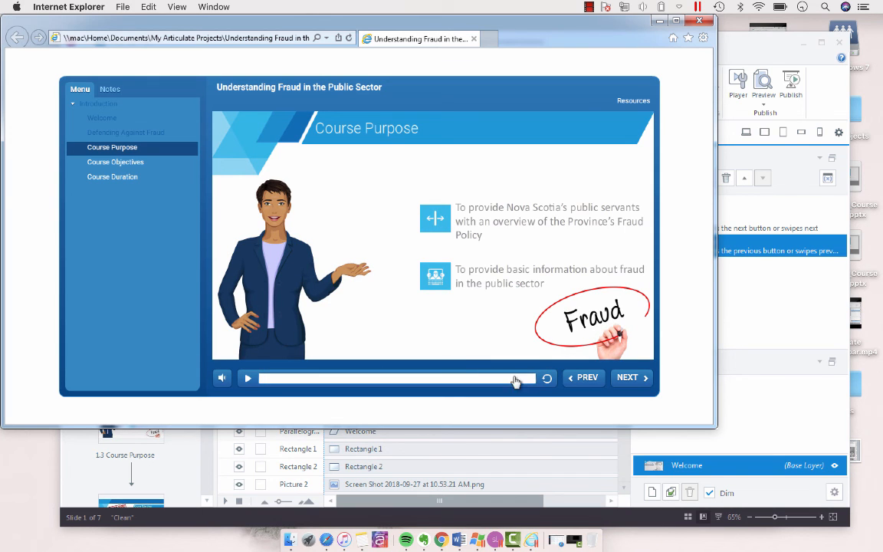
Step: Close the Internet Explorer preview and dismiss the Publish Successful dialog
click(701, 21)
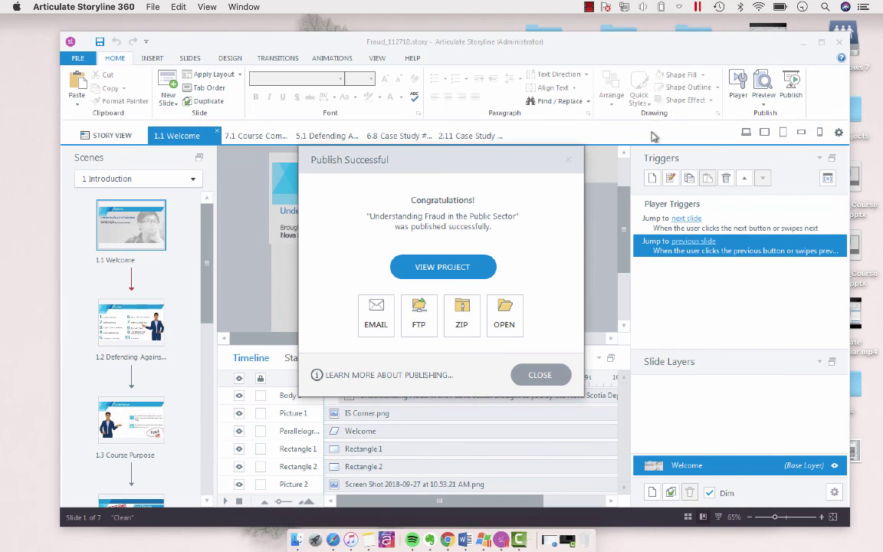
click(541, 374)
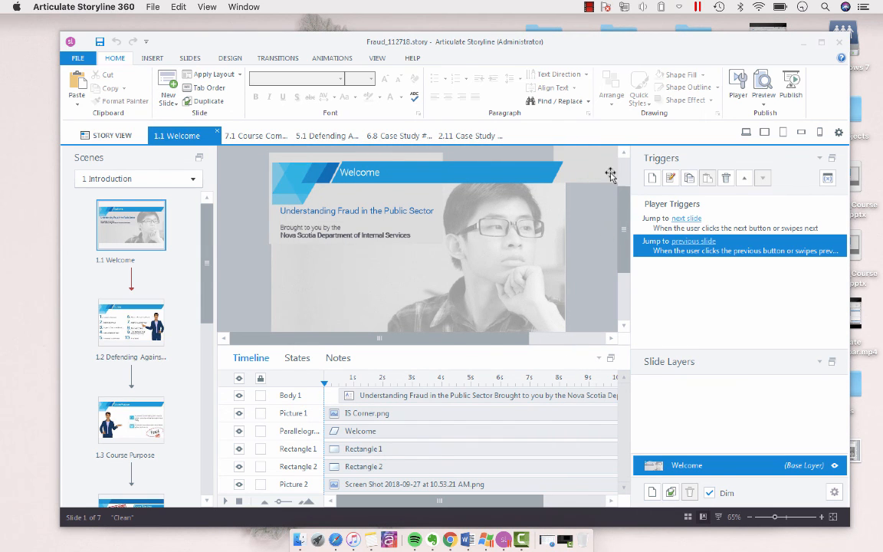